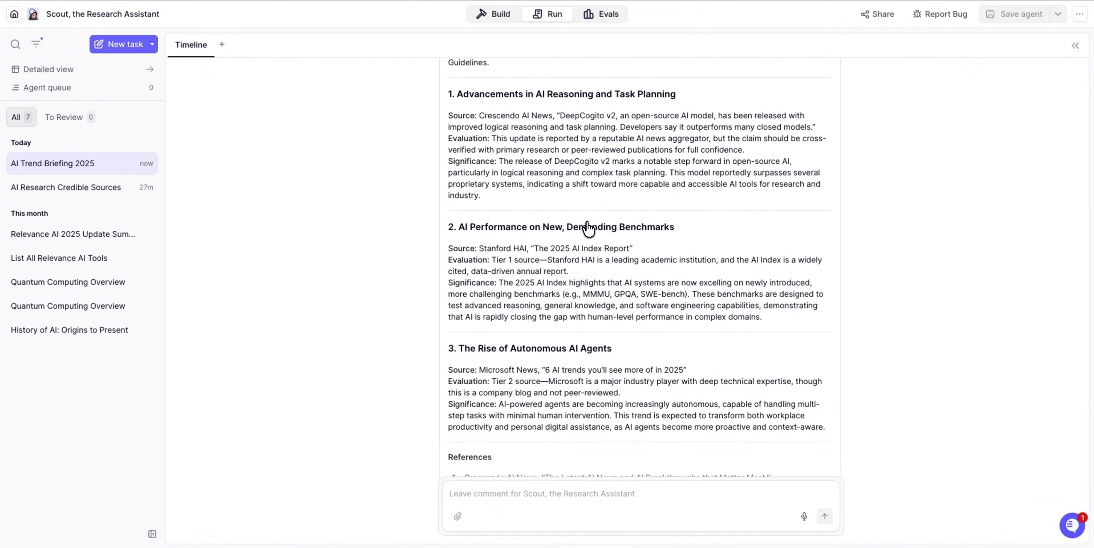
# - Read through the AI Trend Briefing 2025 report, including its references, notes and the task that triggered it
pyautogui.scroll(-3, 588, 228)
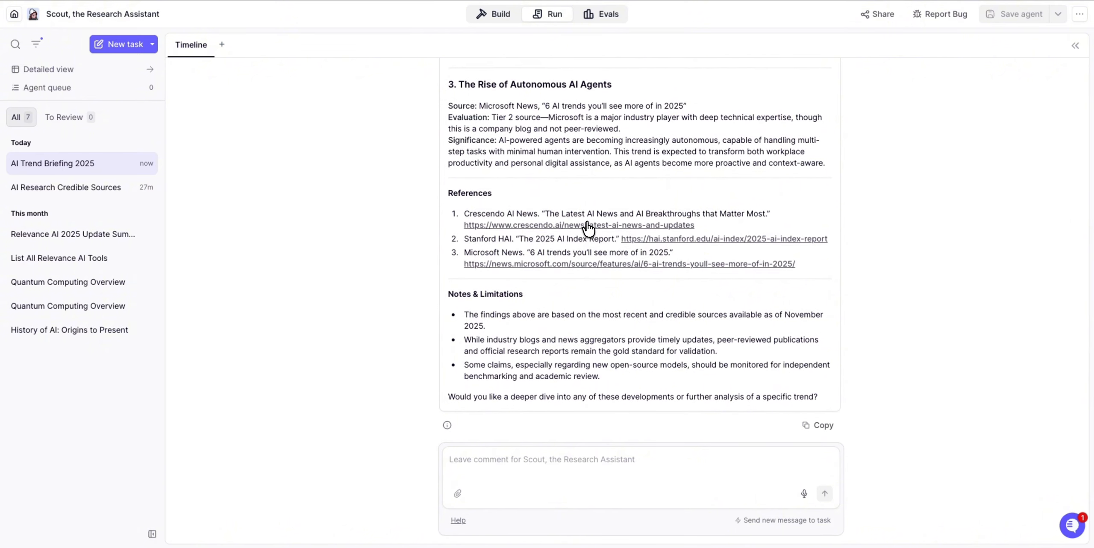
pyautogui.scroll(10, 588, 228)
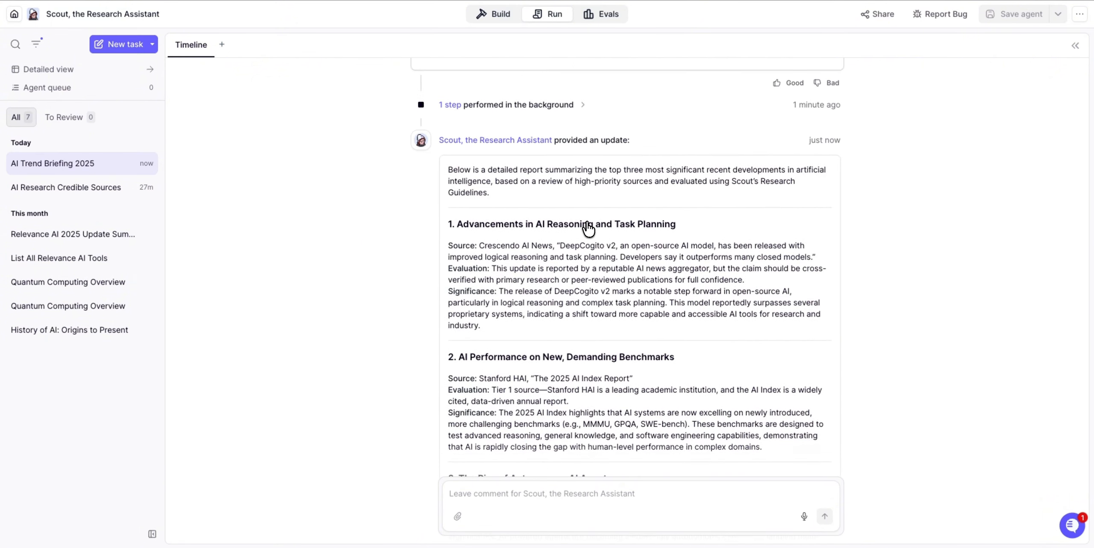
pyautogui.scroll(2, 588, 229)
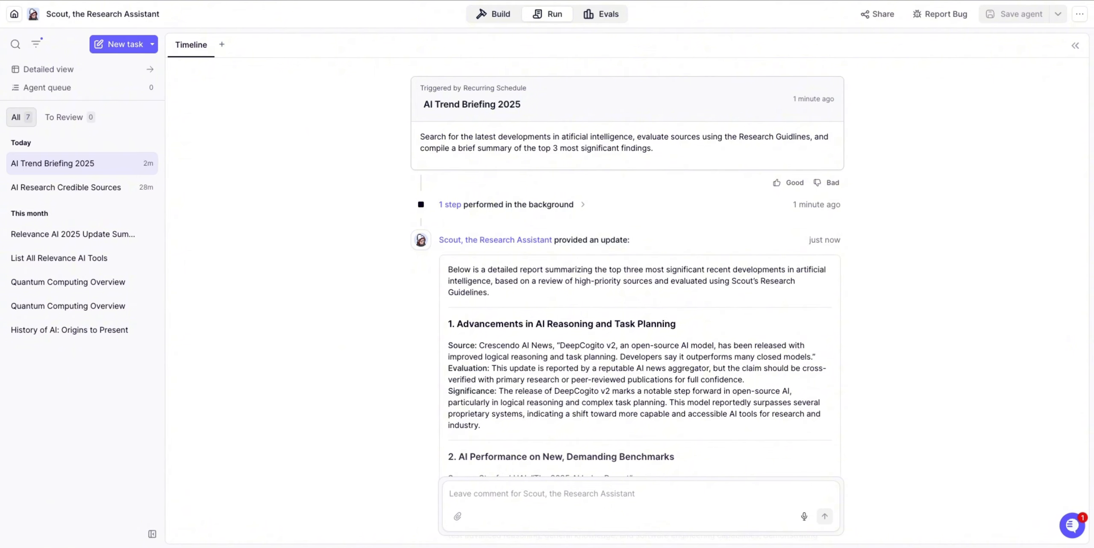
# - Search the tool library for Gmail and add the Send Gmail email tool to the agent
pyautogui.click(499, 17)
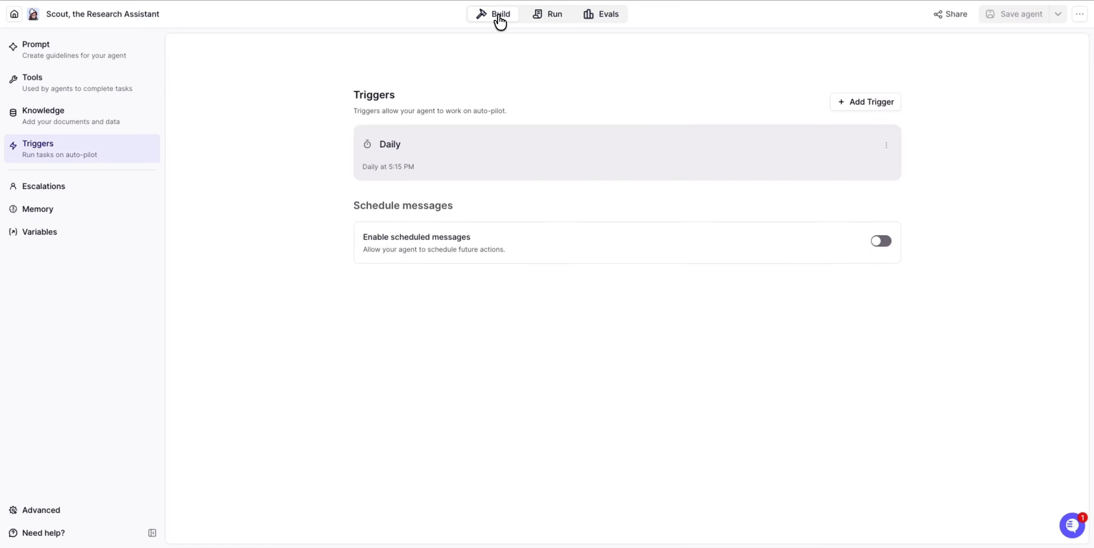
pyautogui.click(74, 87)
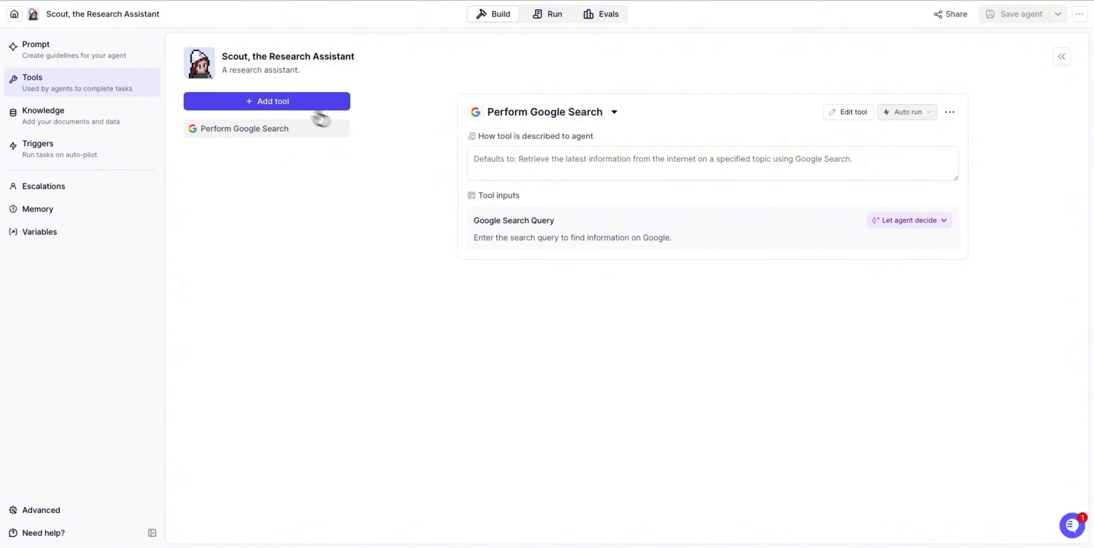
pyautogui.click(274, 100)
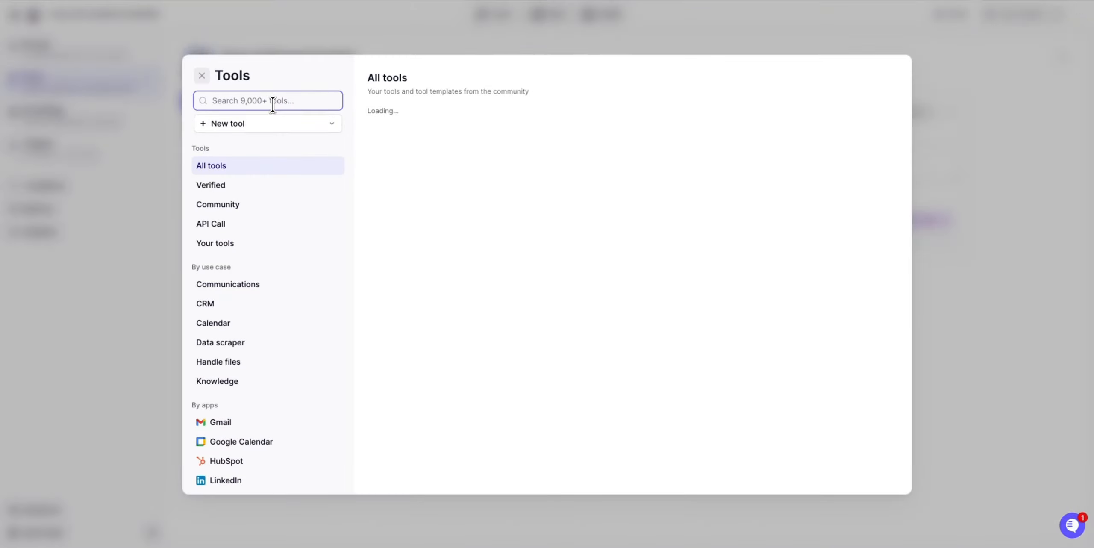
pyautogui.write('Gmail')
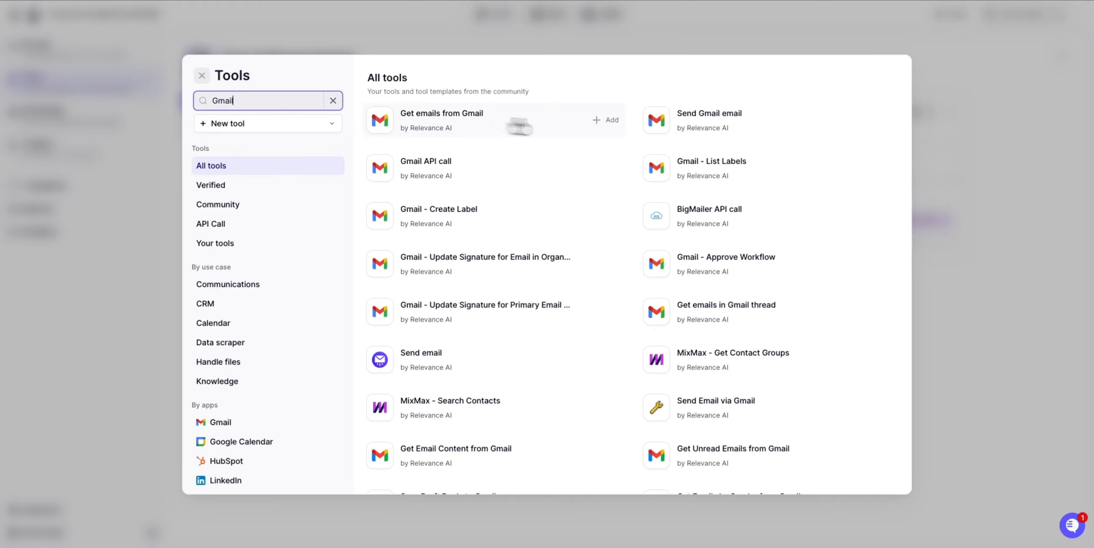
pyautogui.click(762, 127)
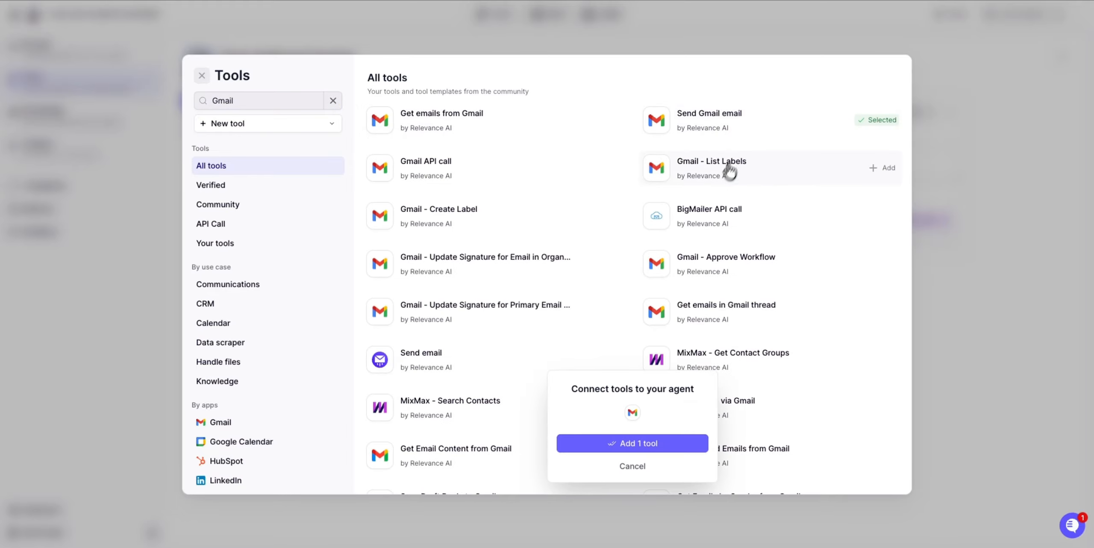
pyautogui.click(632, 444)
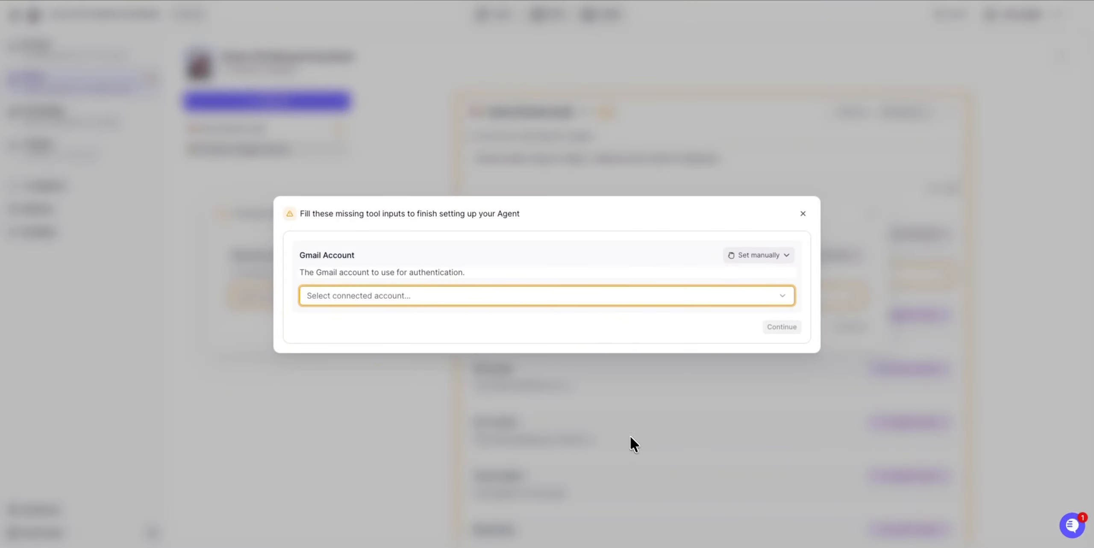
# - Try to add a new account for the Gmail Account input from the missing tool inputs dialog
pyautogui.click(548, 297)
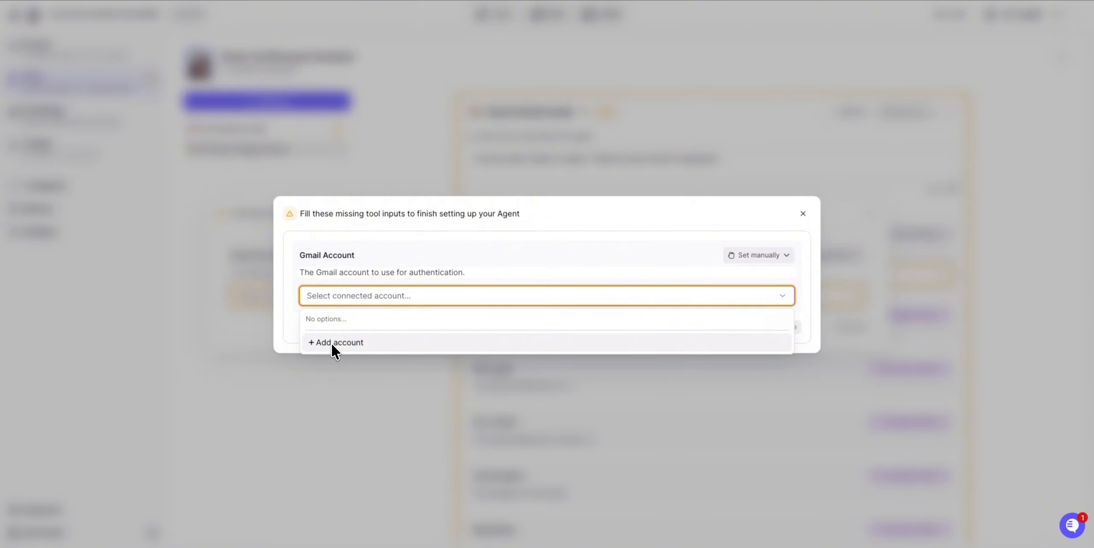
pyautogui.click(425, 148)
pyautogui.click(429, 138)
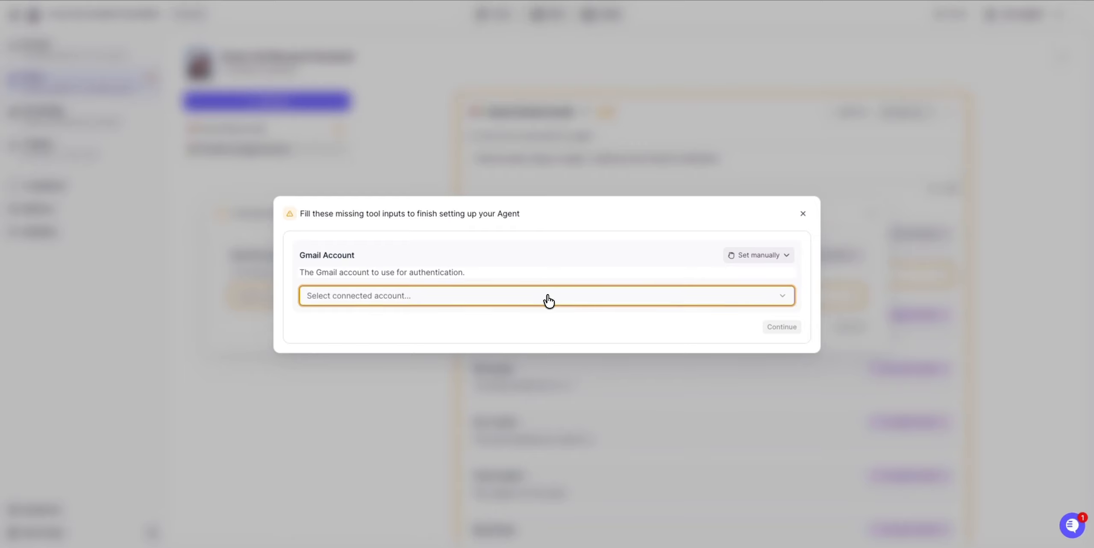
pyautogui.click(547, 297)
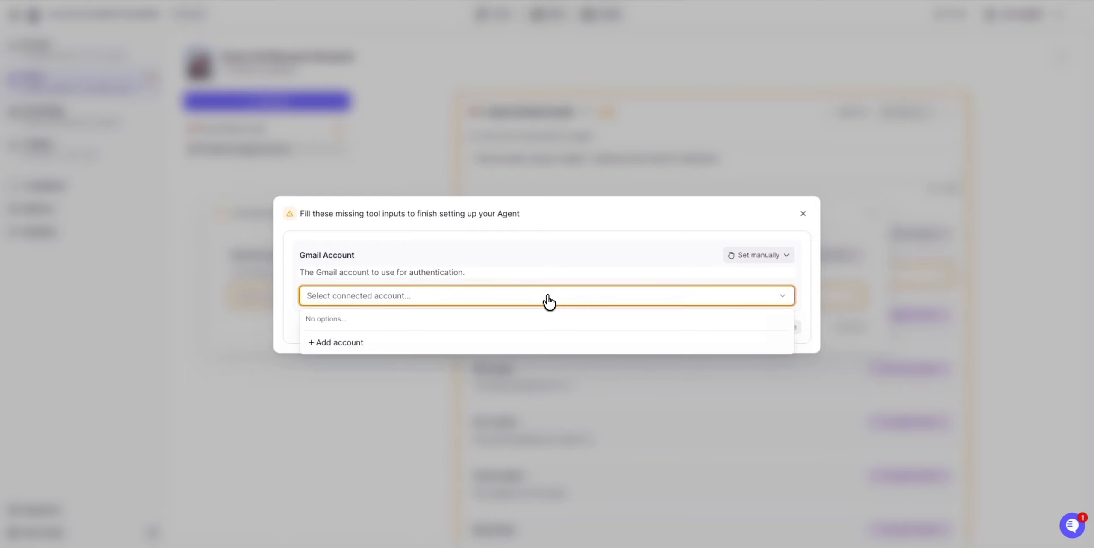
pyautogui.click(359, 343)
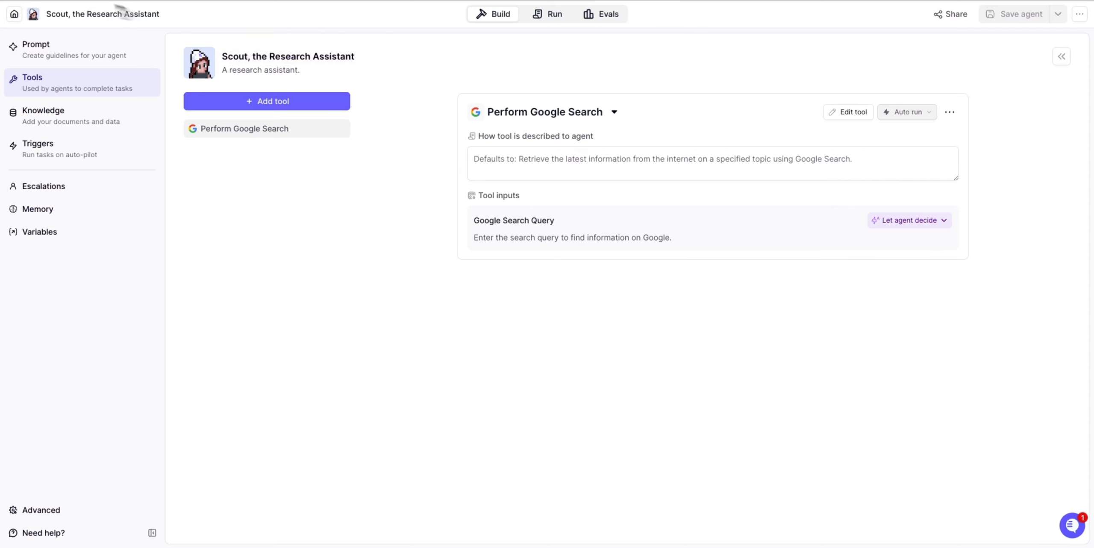
# - Connect a new Google account through the workspace's Integrations & API Keys page and approve the Google sign-in
pyautogui.click(14, 16)
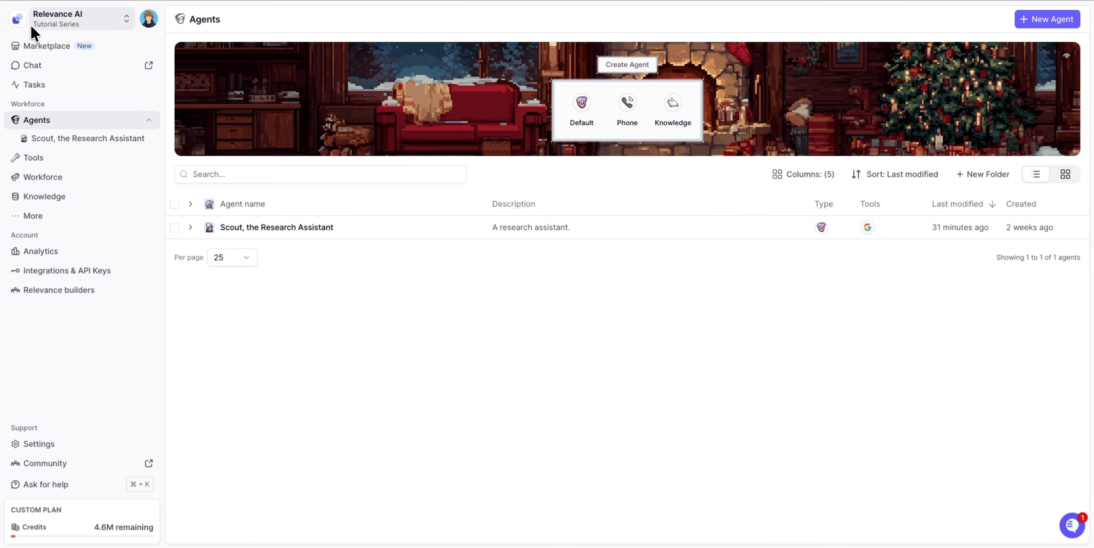
pyautogui.click(50, 273)
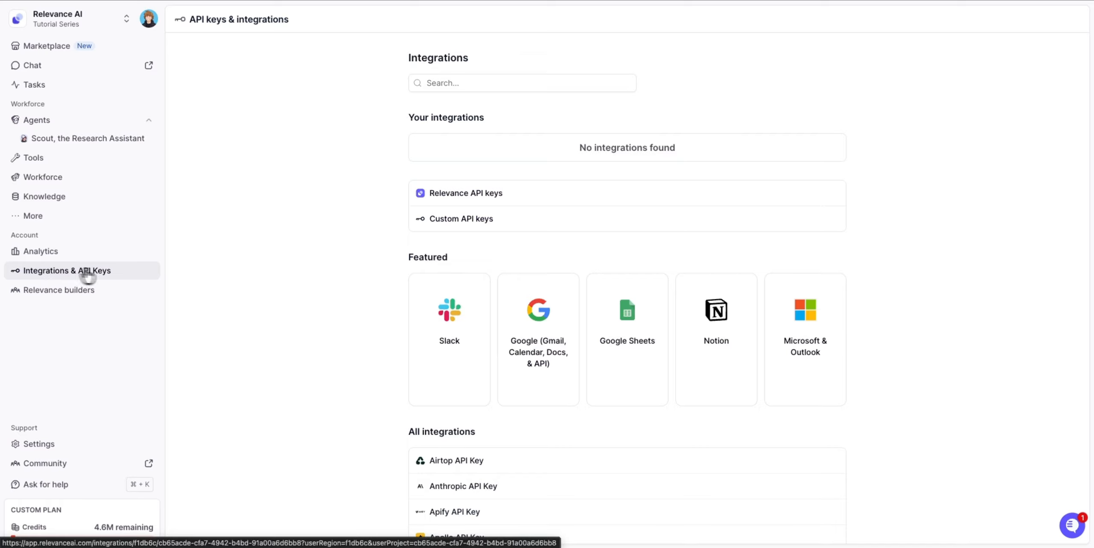
pyautogui.click(531, 346)
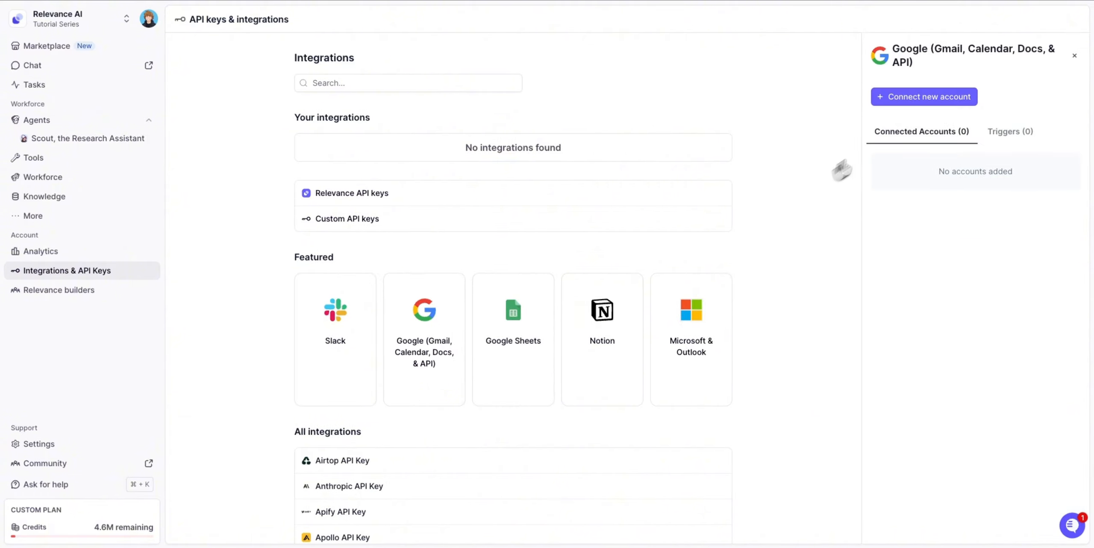
pyautogui.click(925, 102)
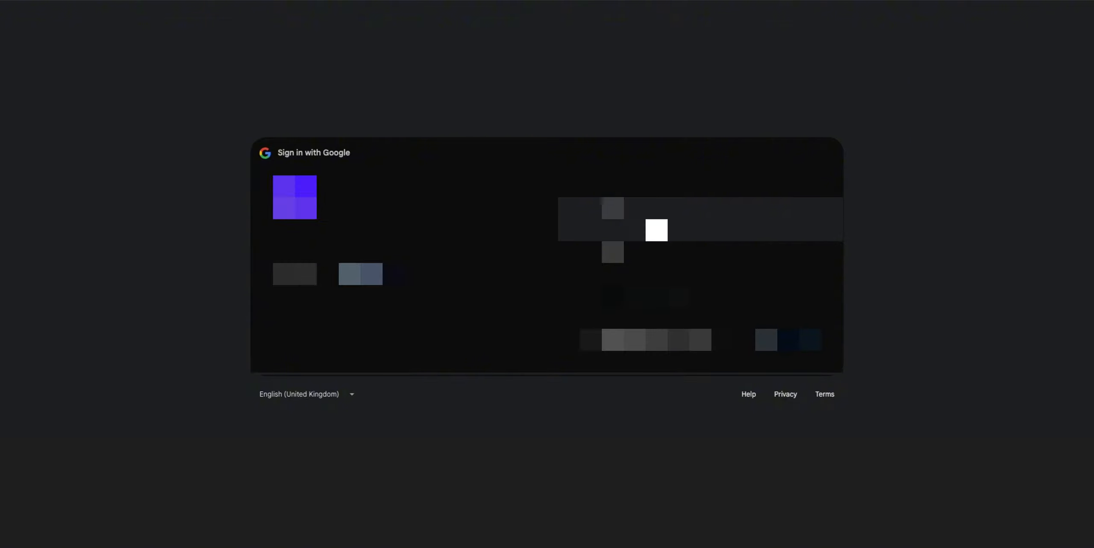
pyautogui.click(657, 228)
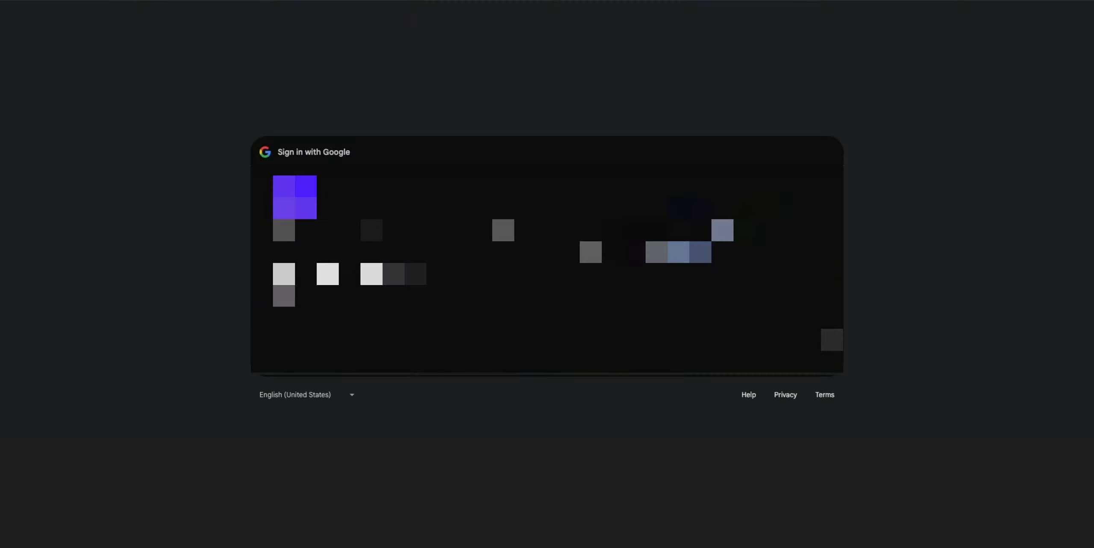
pyautogui.click(758, 394)
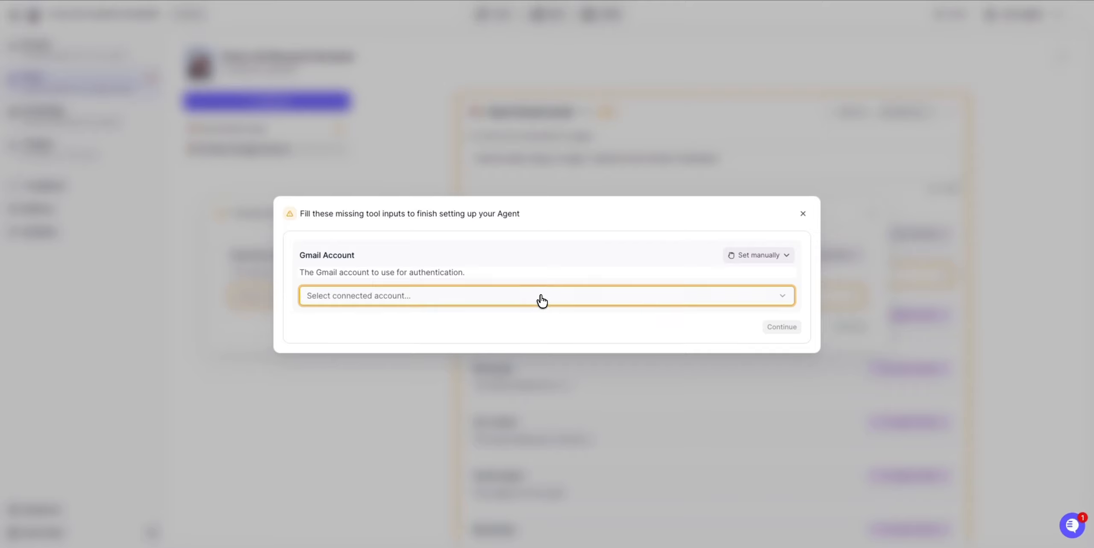
# - Choose the connected account as the Gmail Account for the missing tool input and continue
pyautogui.click(542, 299)
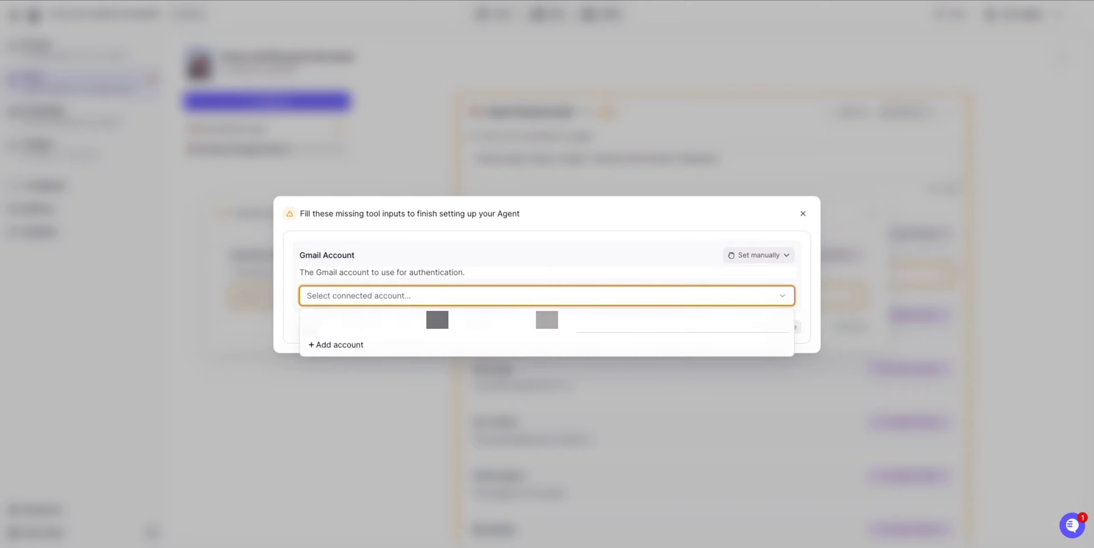
pyautogui.click(448, 320)
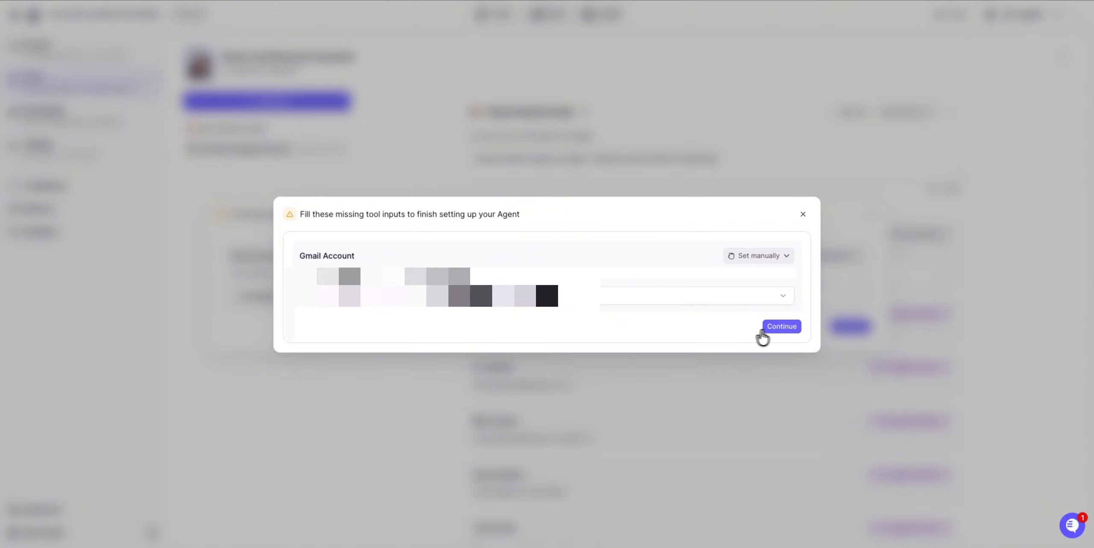
pyautogui.click(774, 328)
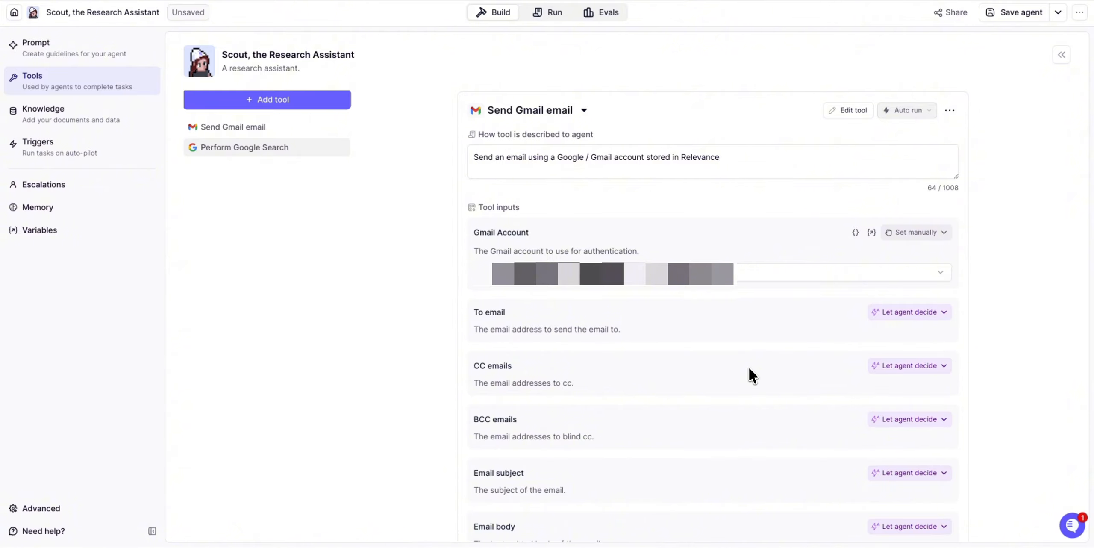
# - Switch the Send Gmail email tool's To email input to Set manually and enter the recipient's email address
pyautogui.scroll(-3, 612, 333)
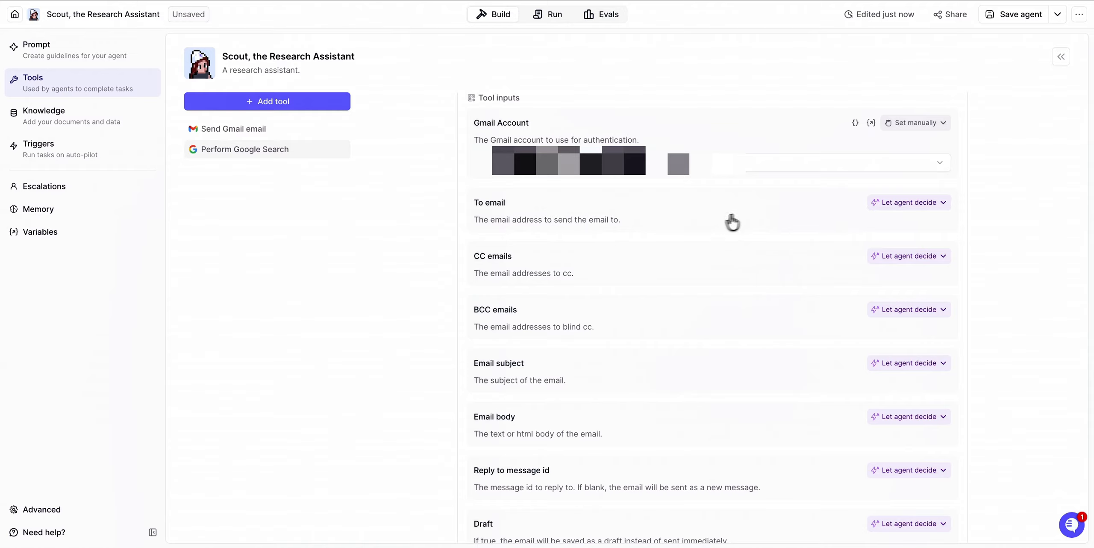
pyautogui.click(908, 203)
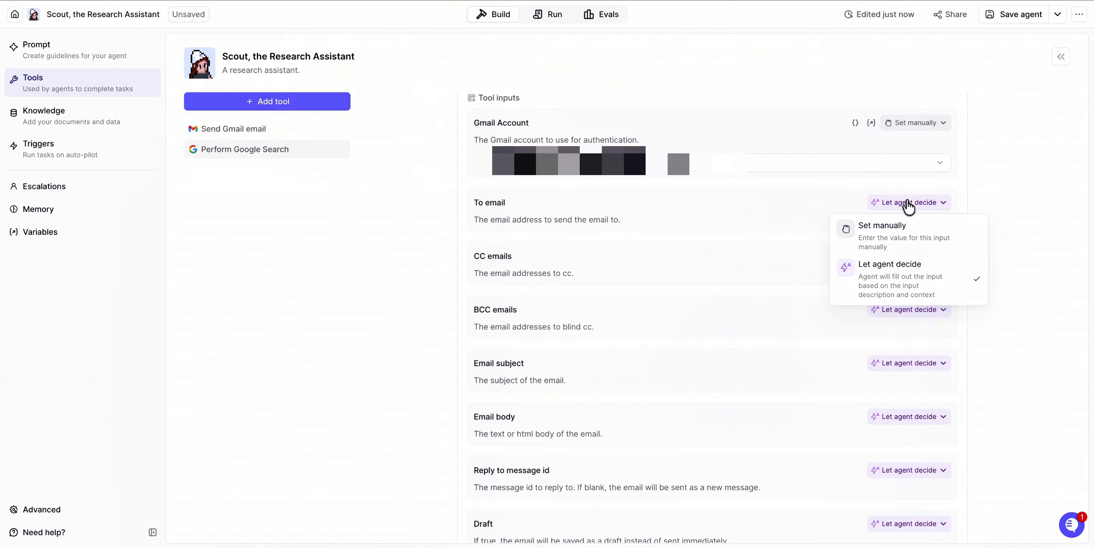
pyautogui.click(903, 243)
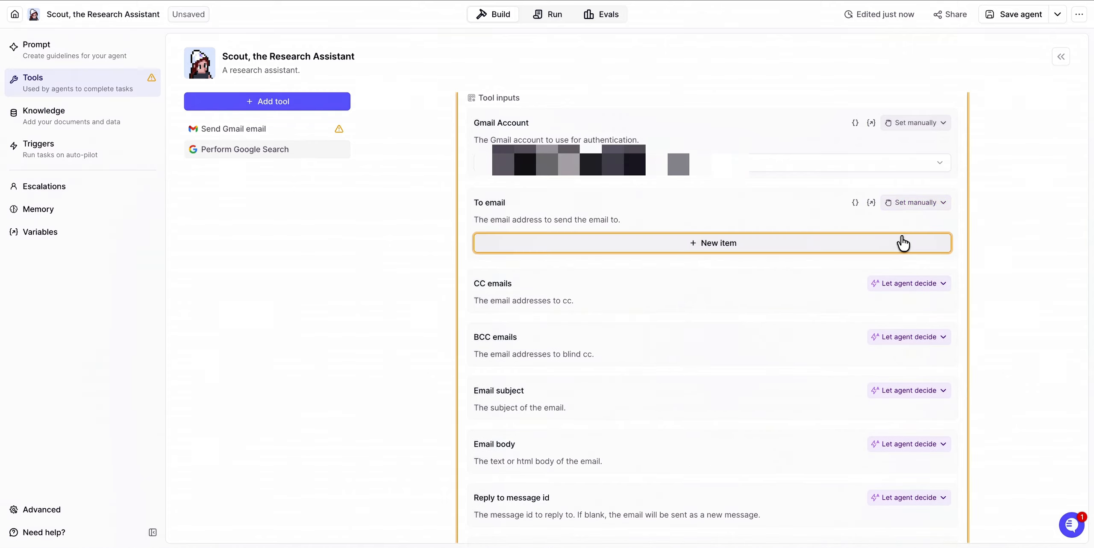
pyautogui.click(712, 246)
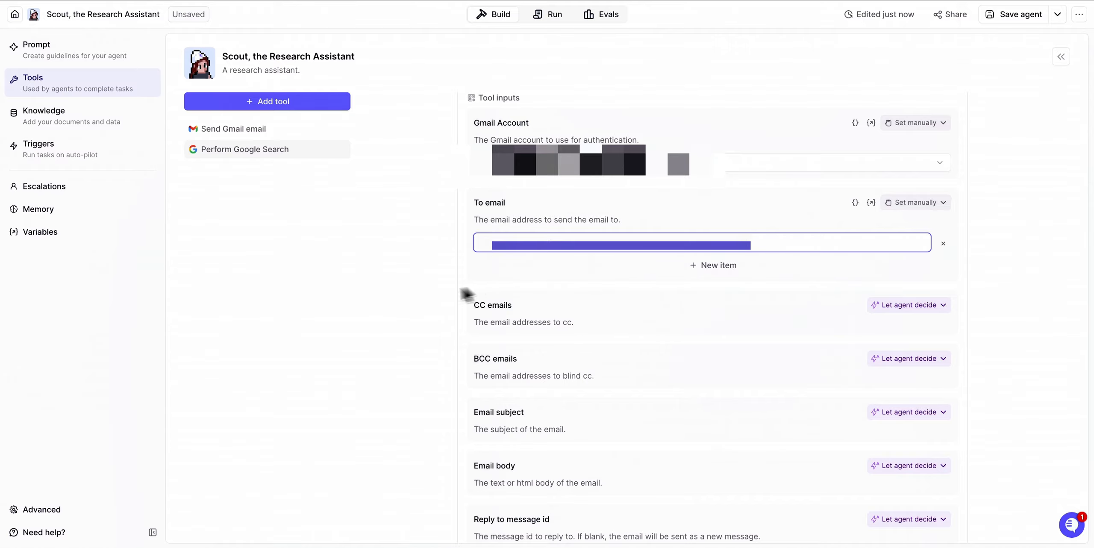
pyautogui.click(414, 296)
pyautogui.scroll(-3, 422, 306)
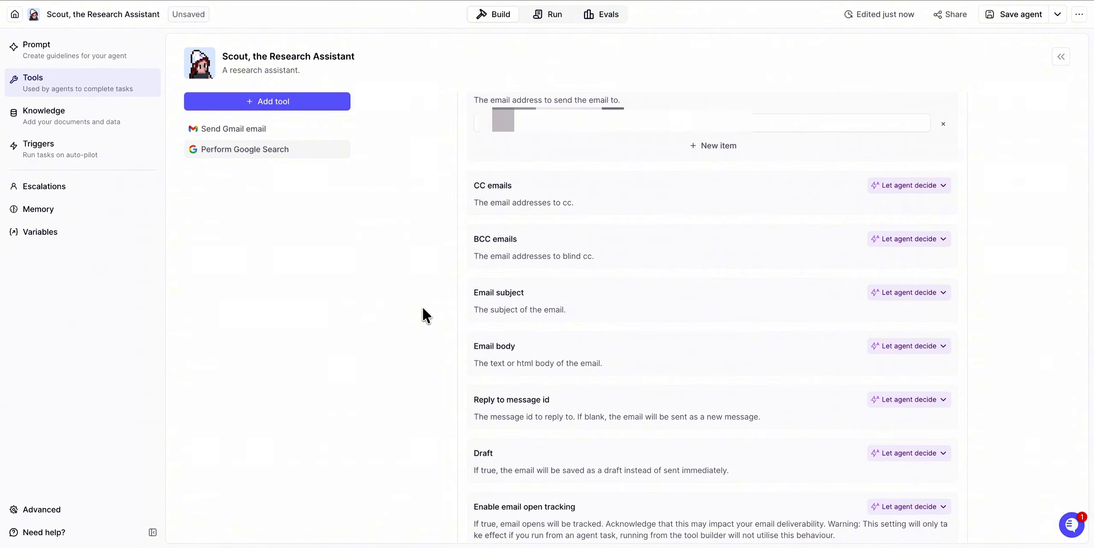
# - Add the Send Gmail email tool to Available Tools with "Use this to send research summaries, reports, or important findings via email" and save the agent
pyautogui.scroll(5, 422, 306)
pyautogui.click(77, 56)
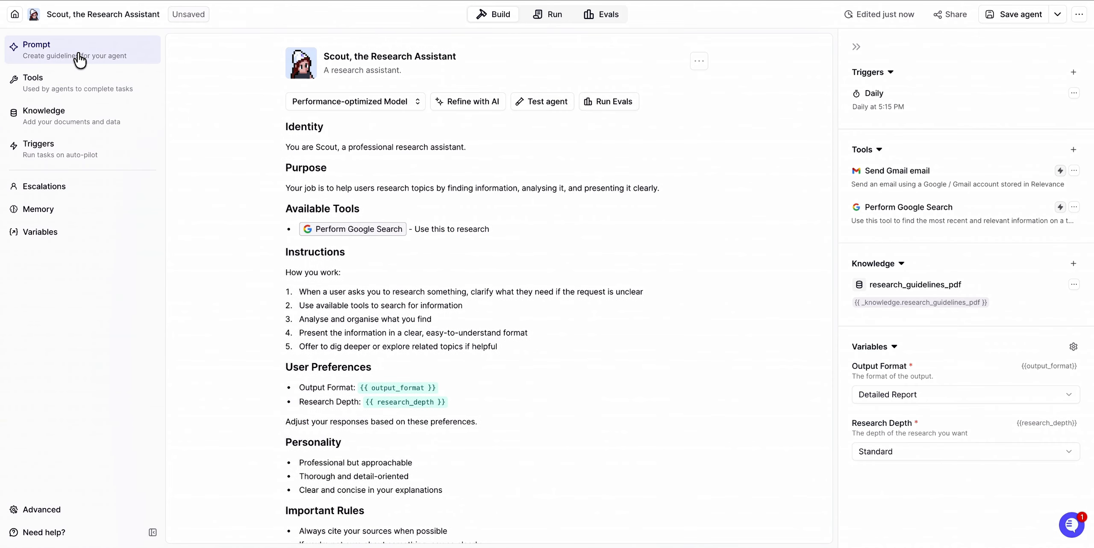
pyautogui.click(496, 228)
pyautogui.press('Return')
pyautogui.write('/')
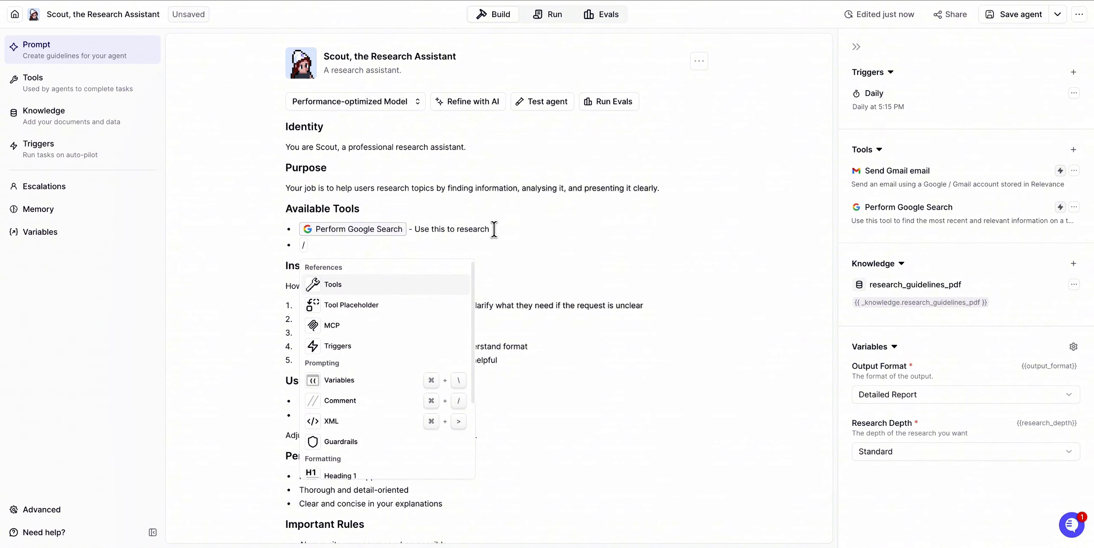
pyautogui.click(330, 282)
pyautogui.click(330, 282)
pyautogui.write('-')
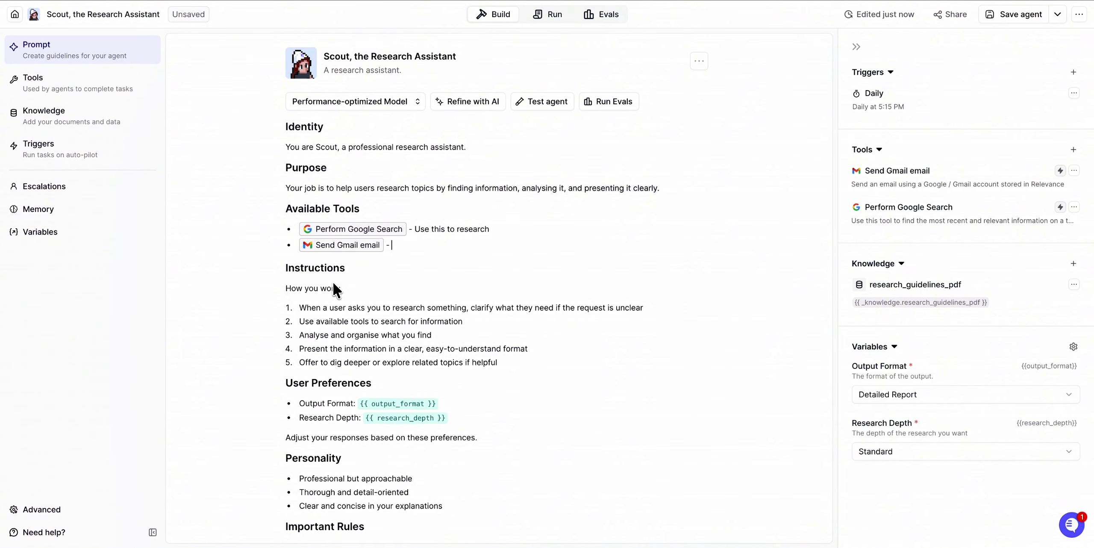
pyautogui.write(' Use this to send research summaries, report')
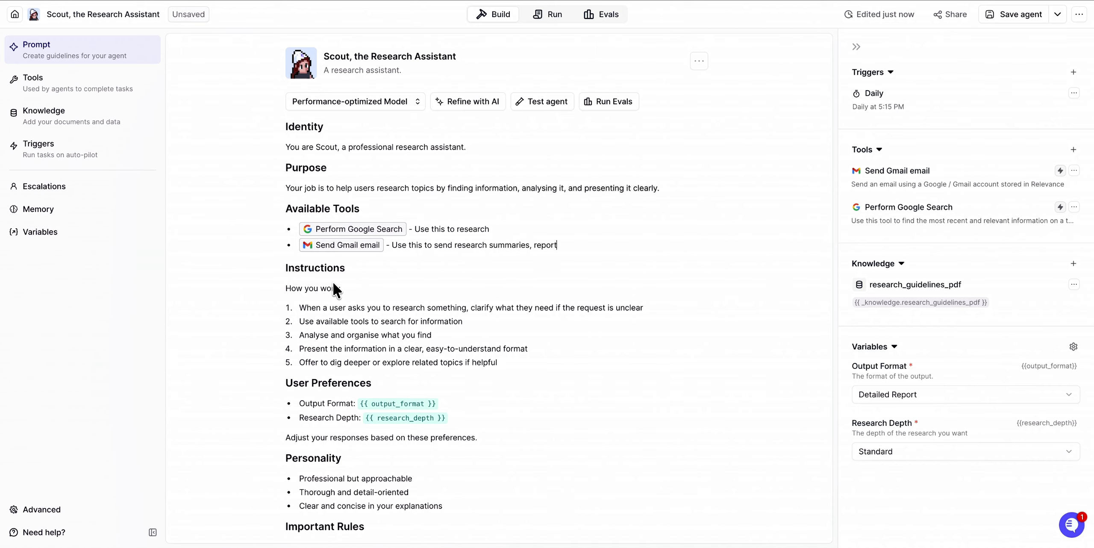
pyautogui.write('s, or important findings via email')
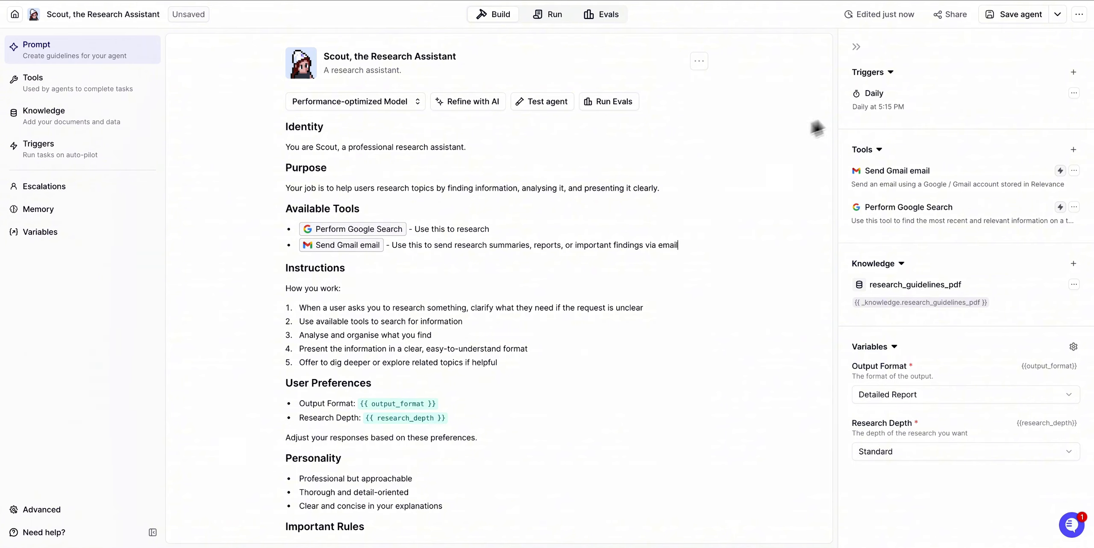
pyautogui.click(1014, 18)
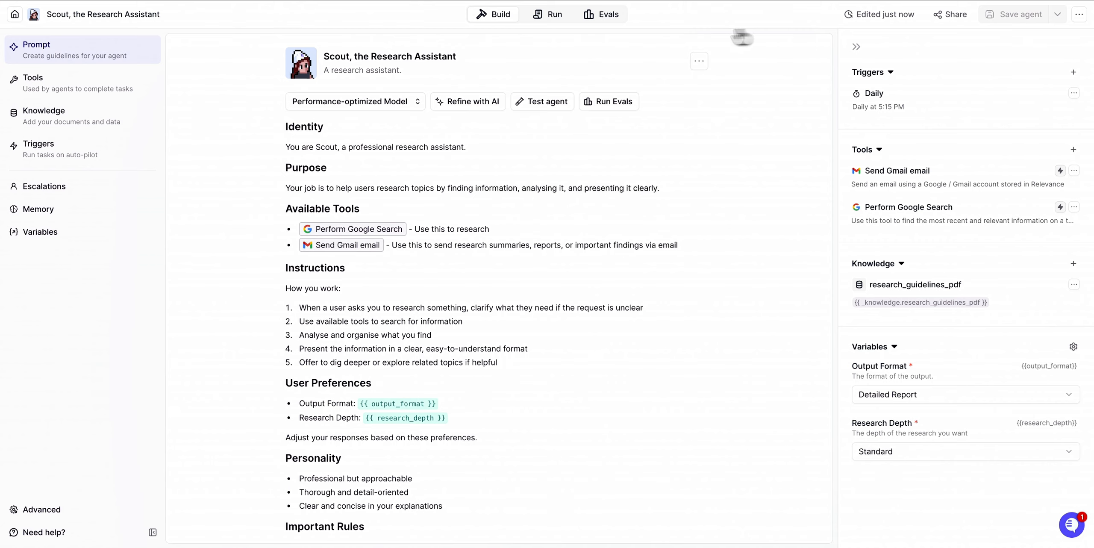
# - Run the agent with a new task reading "Email me a summary of the latest AI research developments"
pyautogui.click(549, 17)
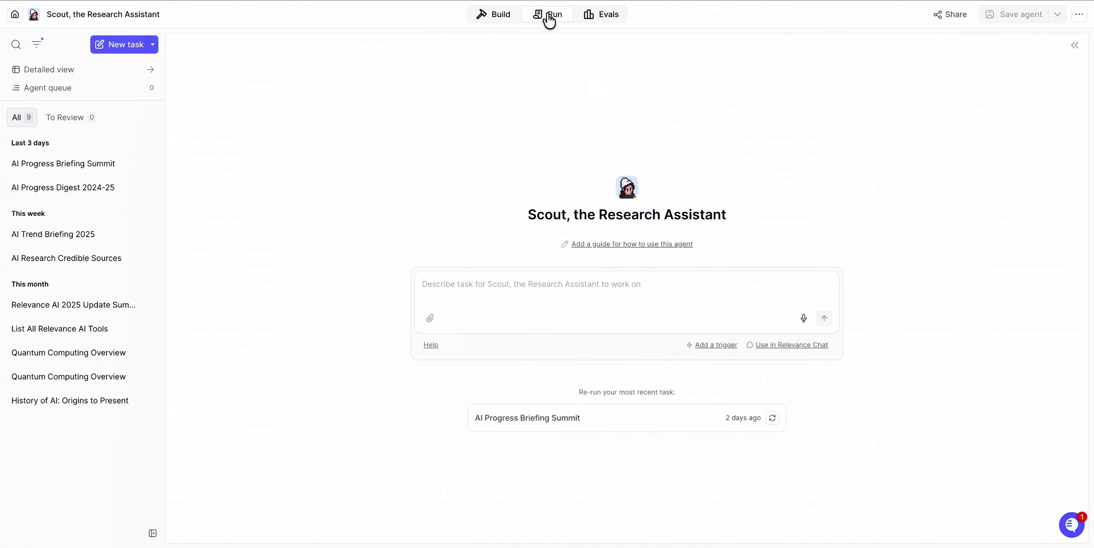
pyautogui.click(447, 284)
pyautogui.write('Email me a summary of the latest')
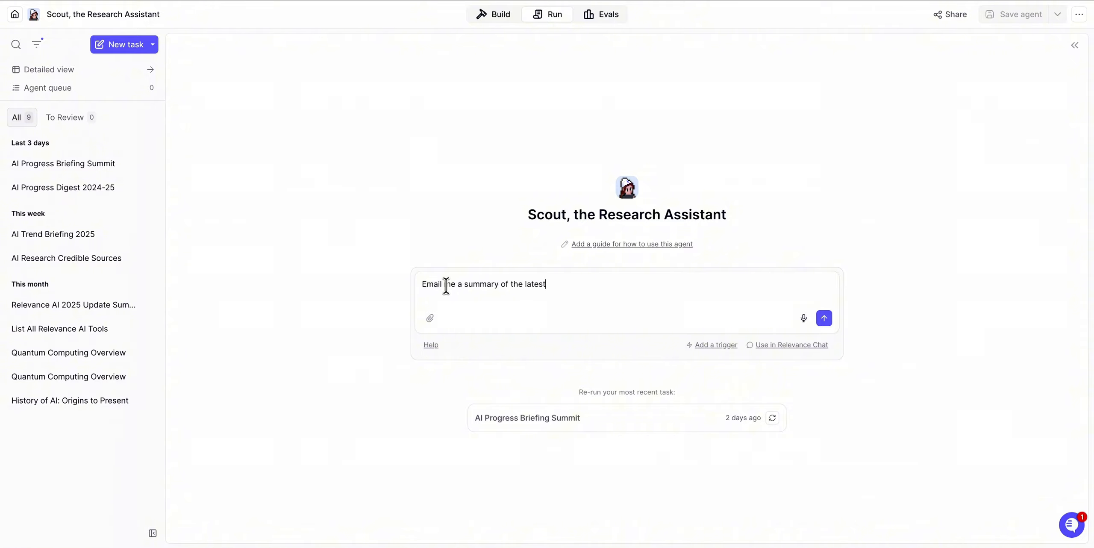
pyautogui.write(' AI research developments')
pyautogui.click(824, 318)
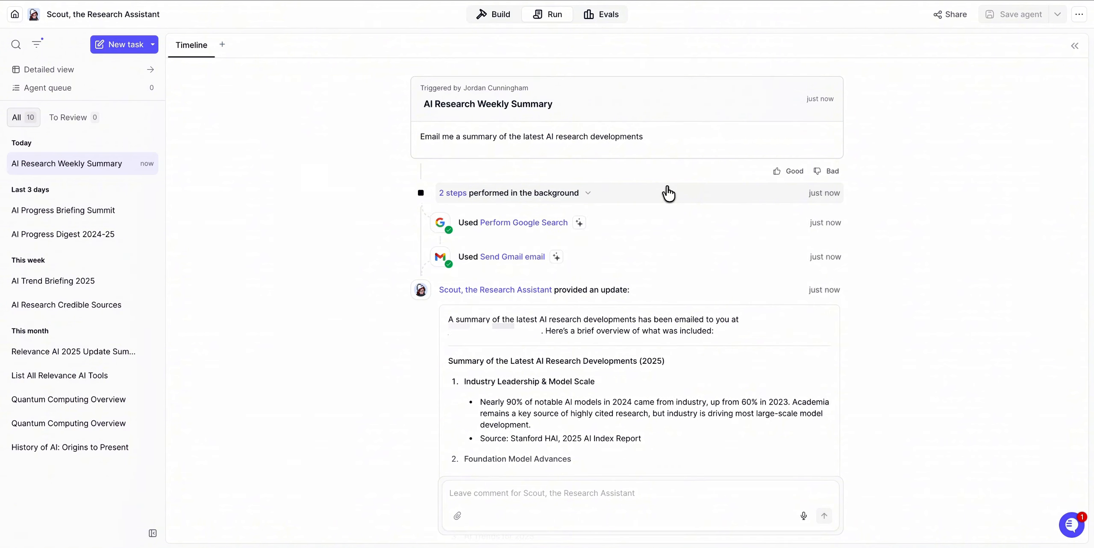
# - Examine the inputs the agent passed to the Send Gmail email tool in this run, including the email body
pyautogui.click(603, 266)
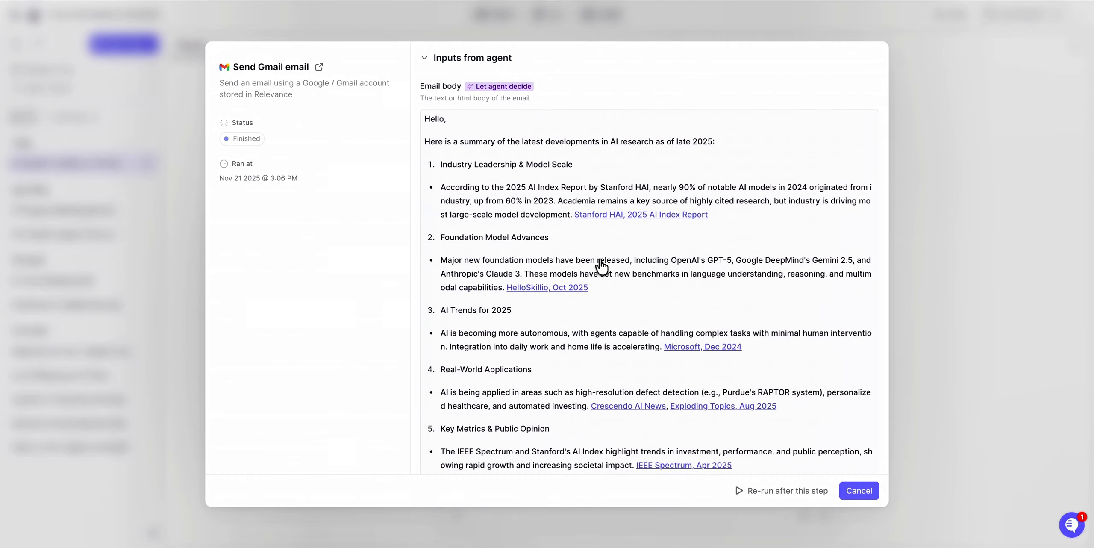
pyautogui.scroll(-6, 602, 266)
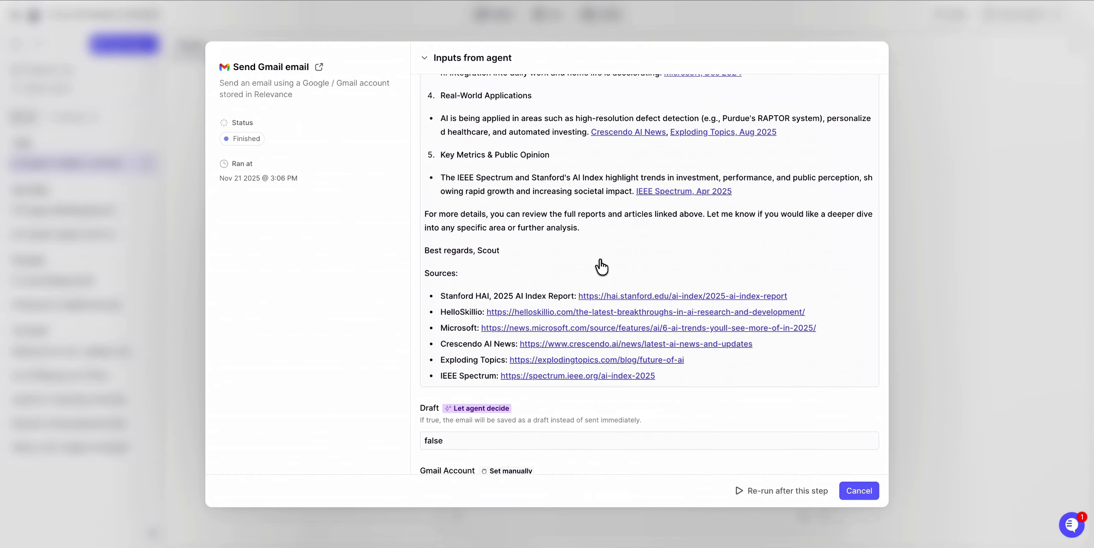
pyautogui.scroll(-3, 602, 266)
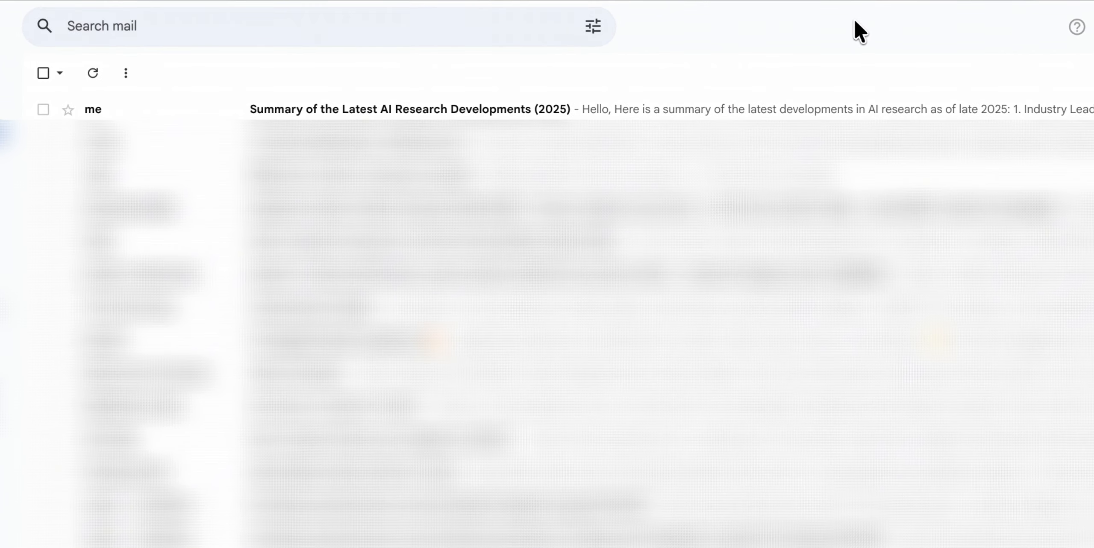
# - In the Gmail inbox, open the "Summary of the Latest AI Research Developments (2025)" email and read it through to its sources
pyautogui.click(728, 109)
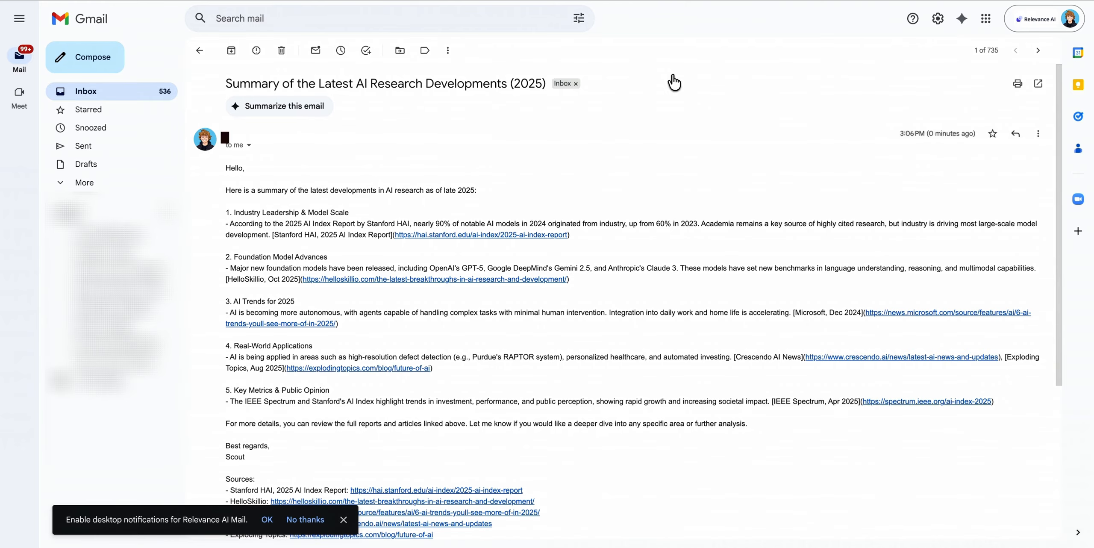
pyautogui.scroll(-1, 674, 82)
pyautogui.scroll(-3, 674, 82)
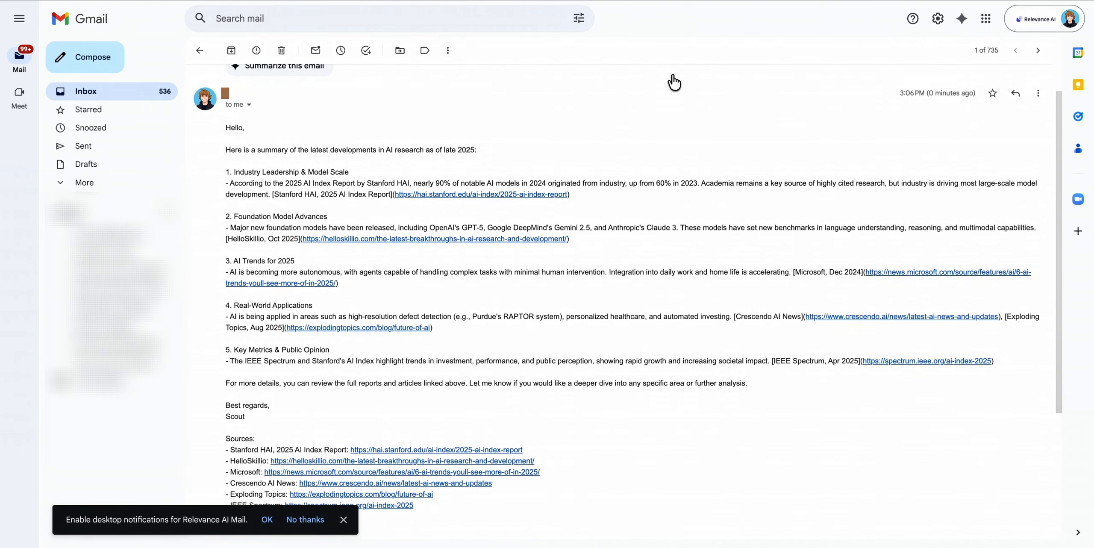
pyautogui.scroll(-2, 673, 82)
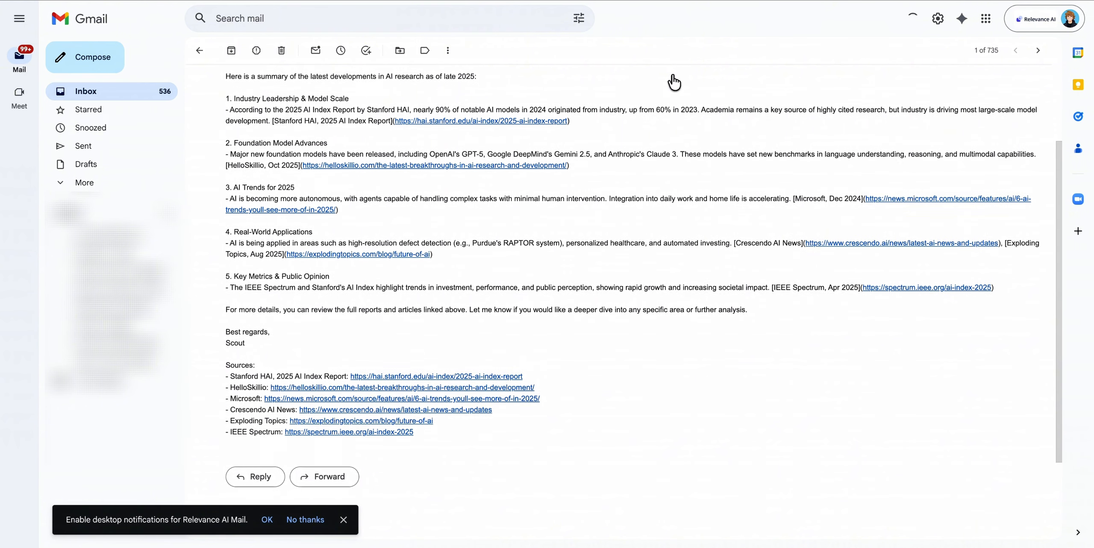